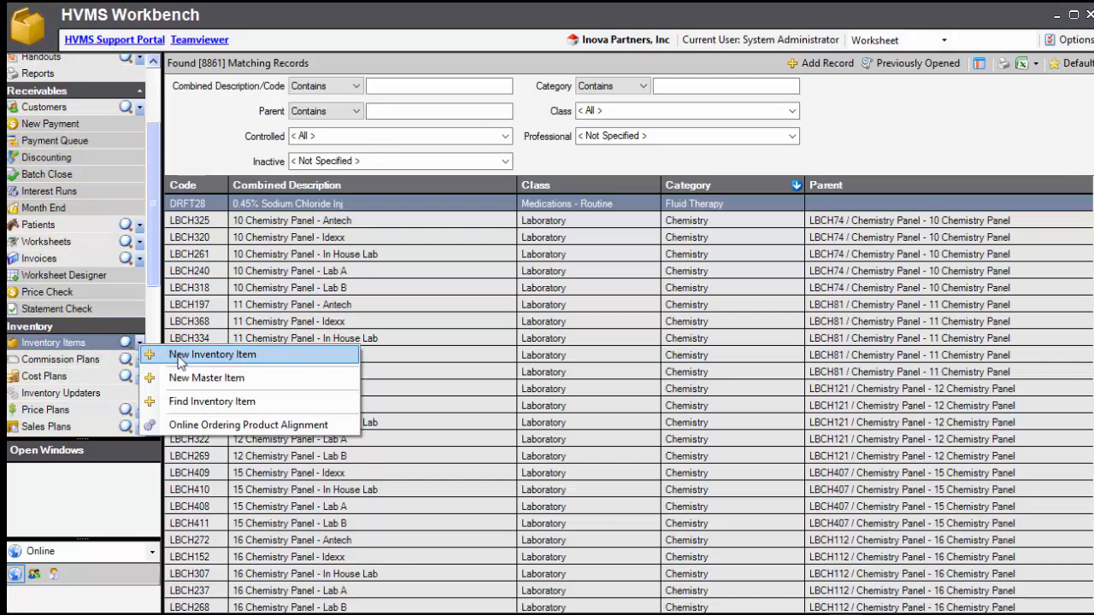
Create a new inventory item with the description "Adequan IM Inj.".
left_click(182, 356)
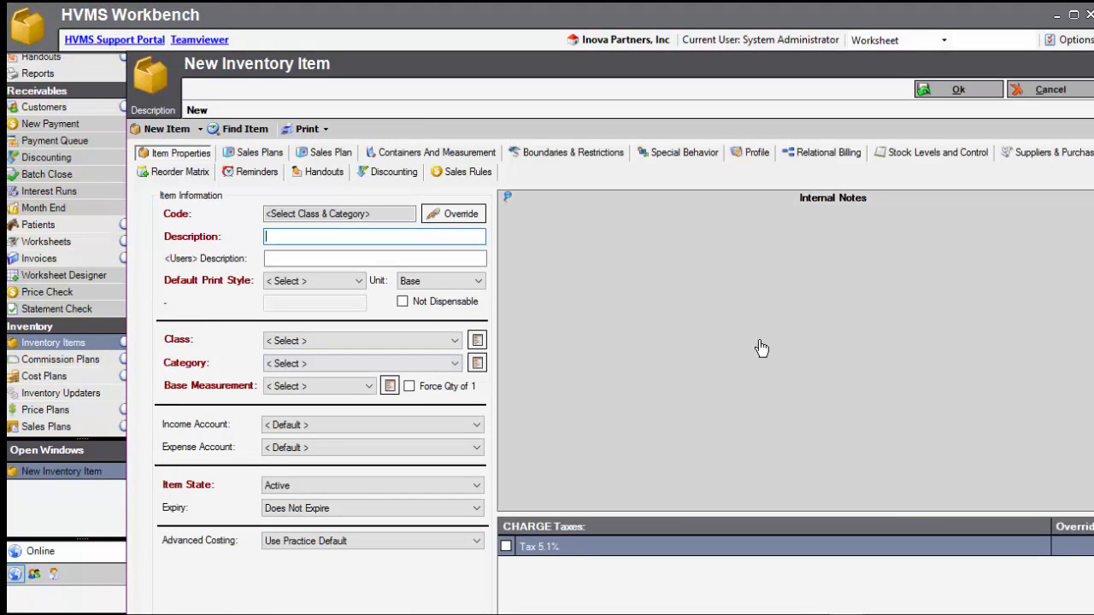
left_click_drag(602, 73, 493, 40)
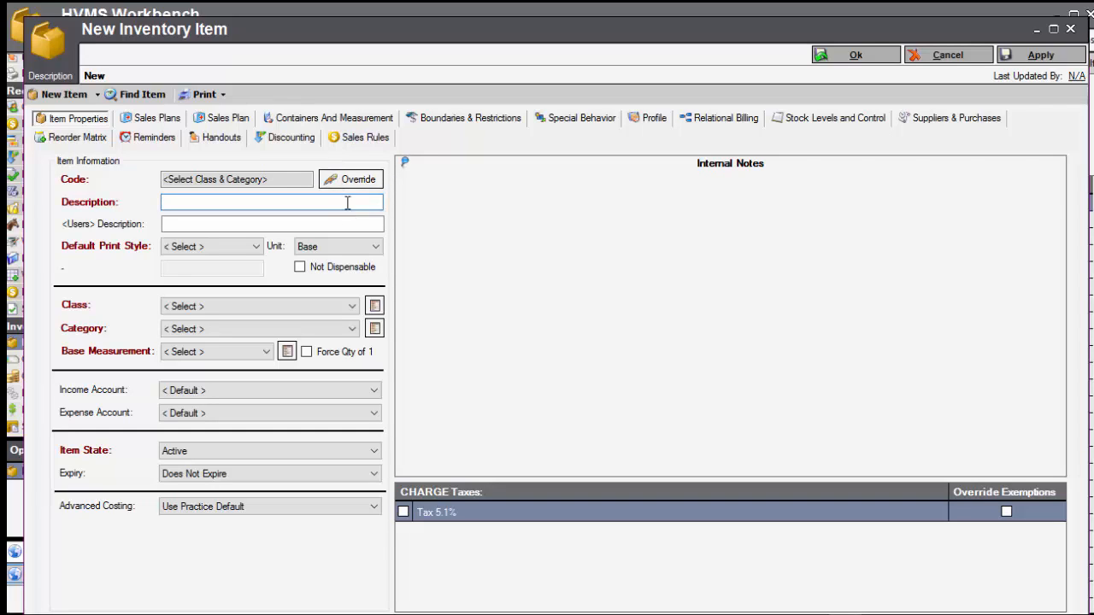
type("Adequan IM Inj.")
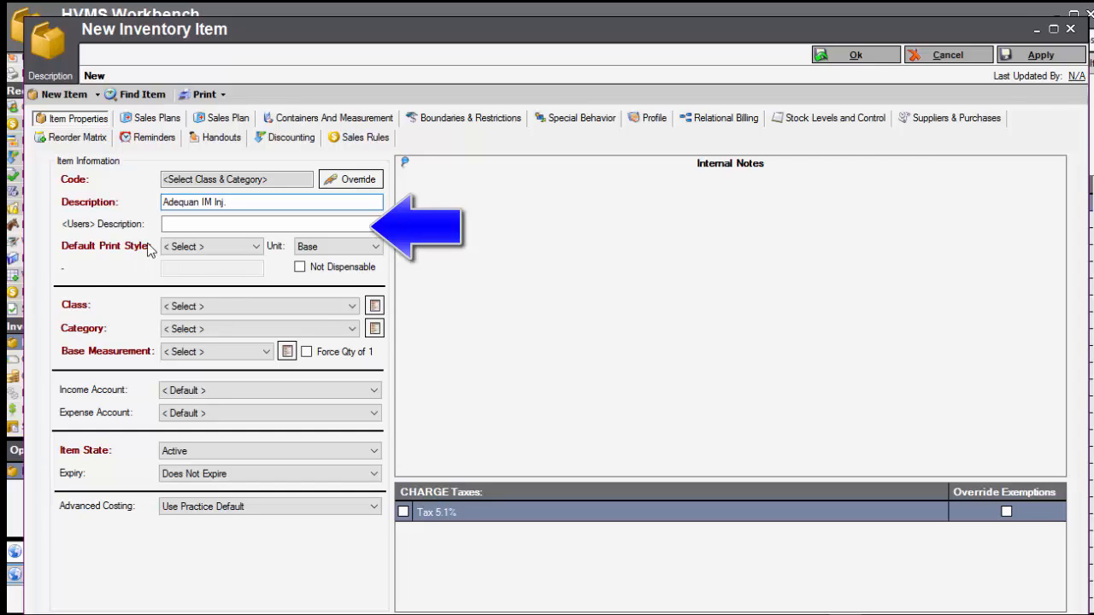
Enter "Adequan Intramuscular Injection" as the users description and set the default print style to Description.
left_click(175, 224)
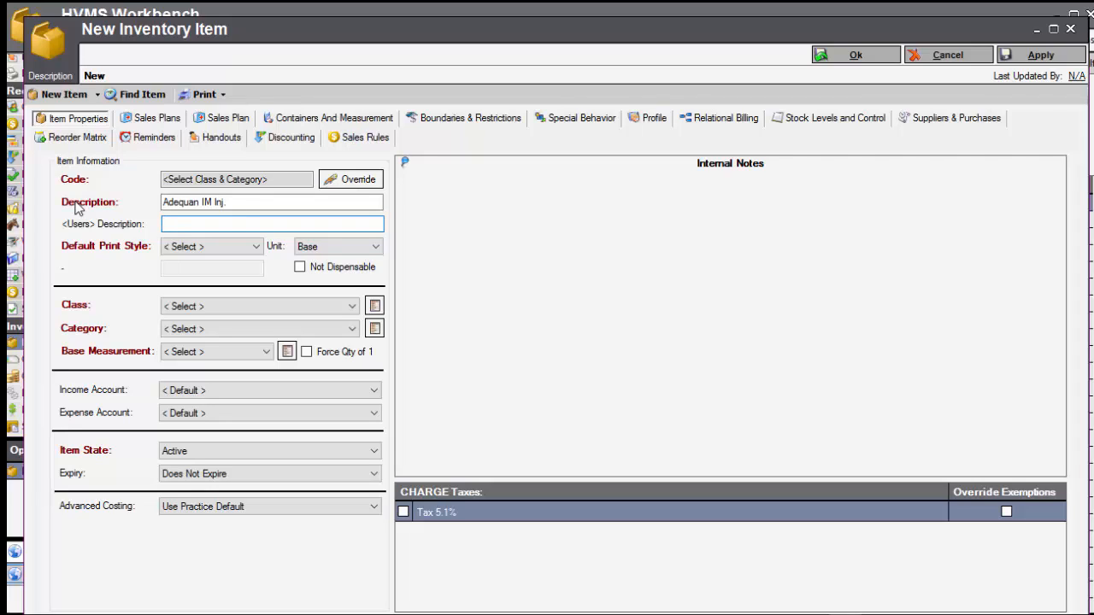
type("Adequan Intramuscular Injec")
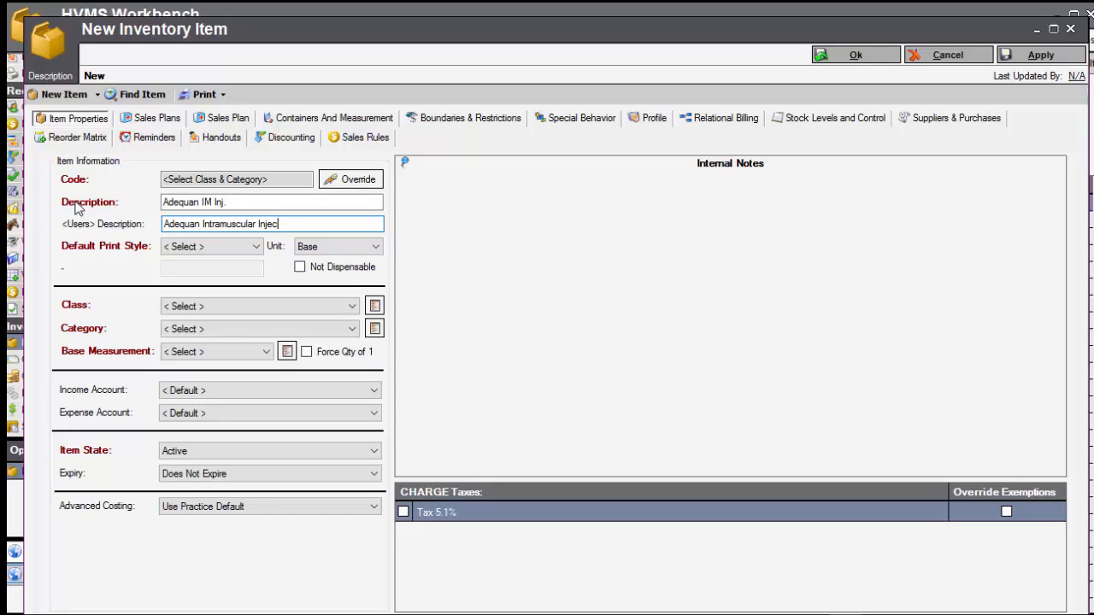
type("tion")
left_click(255, 246)
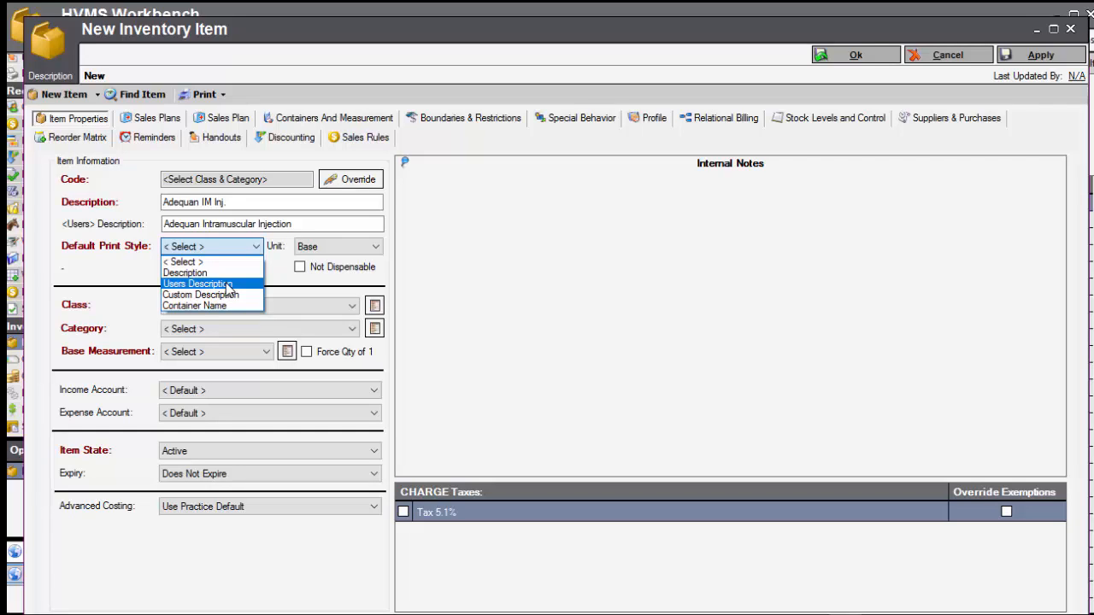
left_click(196, 274)
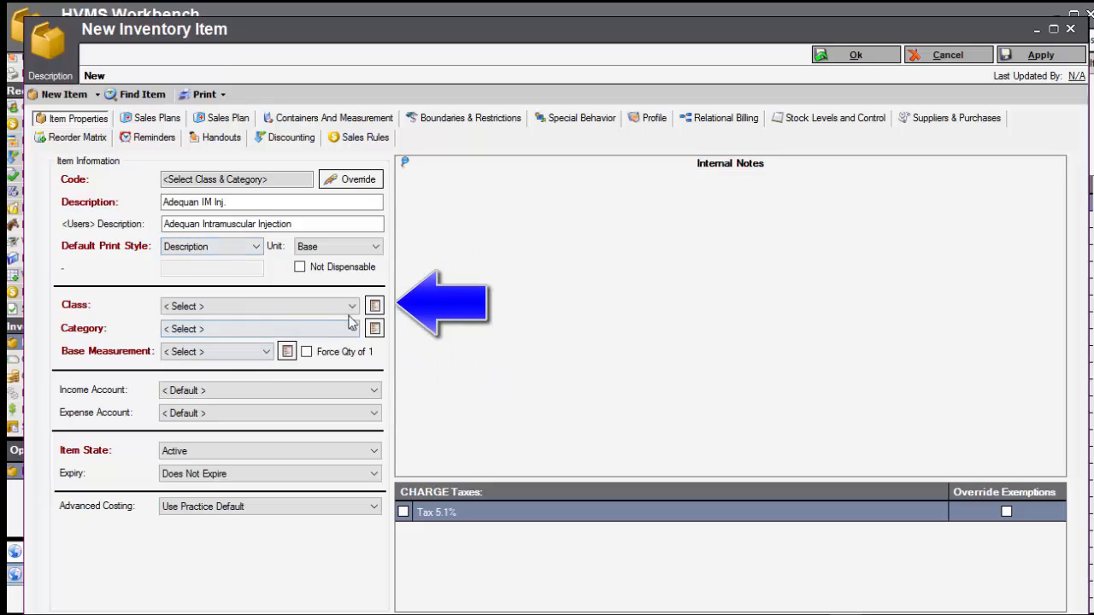
Assign the item to the Medications - Routine class and the Joint Therapy Injectable category.
left_click(351, 306)
left_click(253, 343)
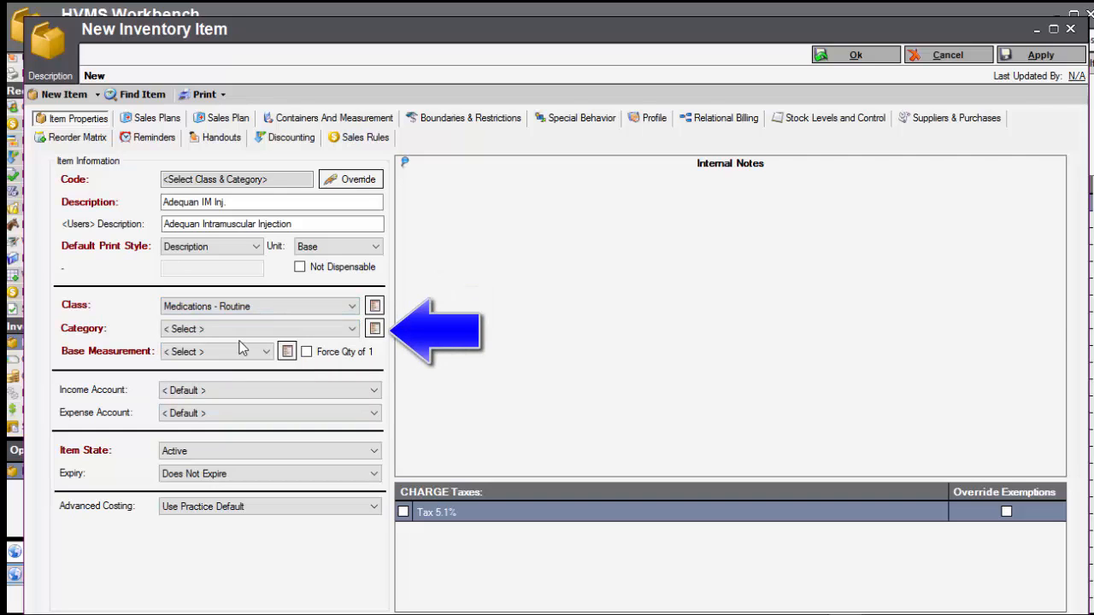
left_click(351, 329)
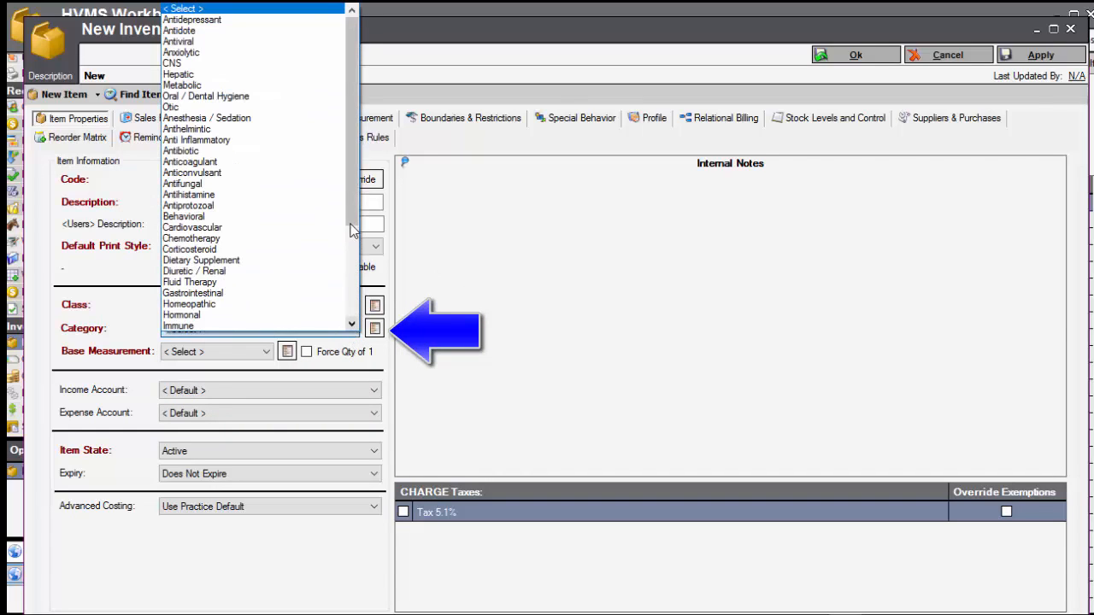
left_click_drag(351, 225, 356, 252)
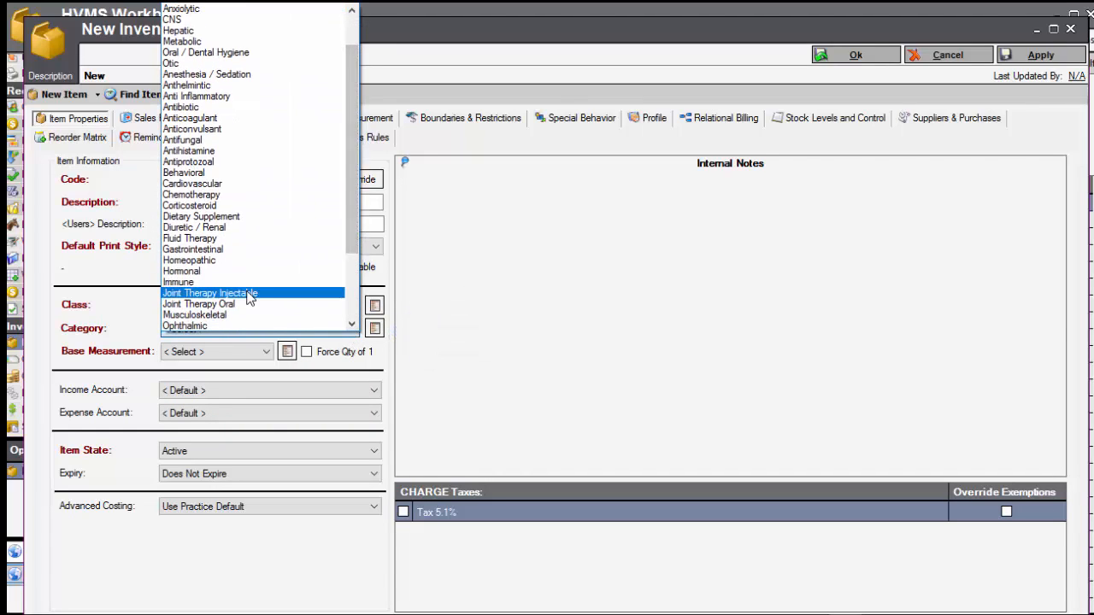
left_click(250, 295)
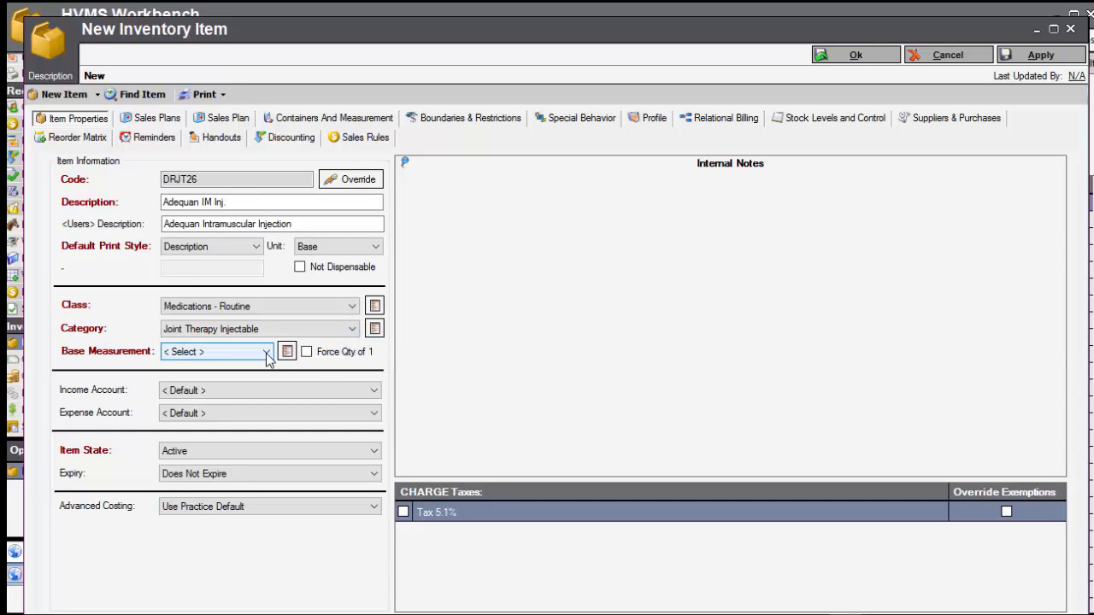
Set the base measurement to ml with the item state Active, and save the item without closing it.
left_click(267, 353)
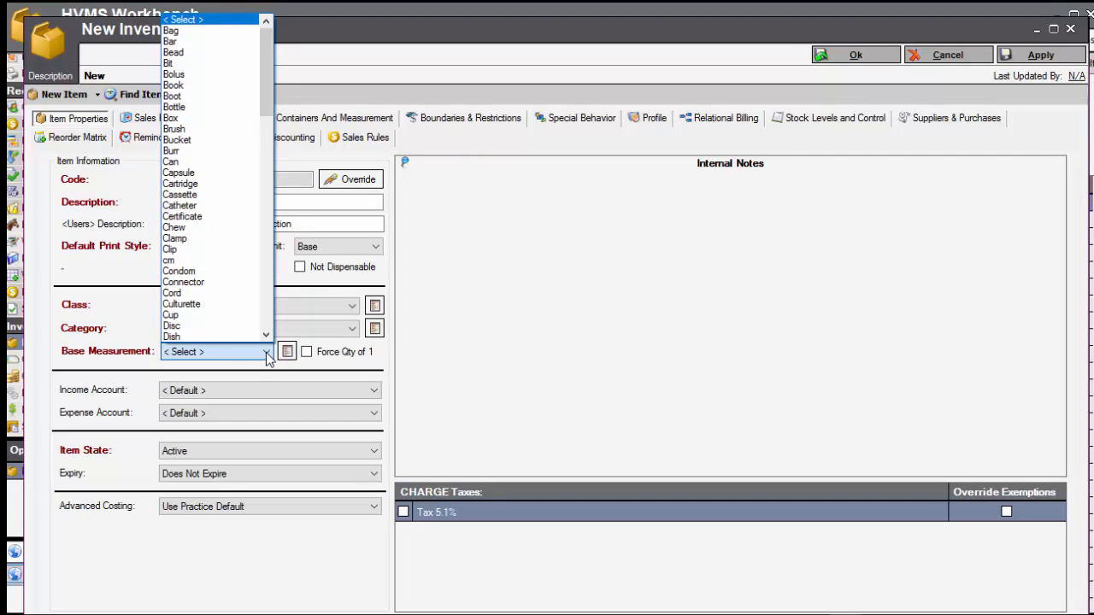
left_click_drag(274, 104, 273, 169)
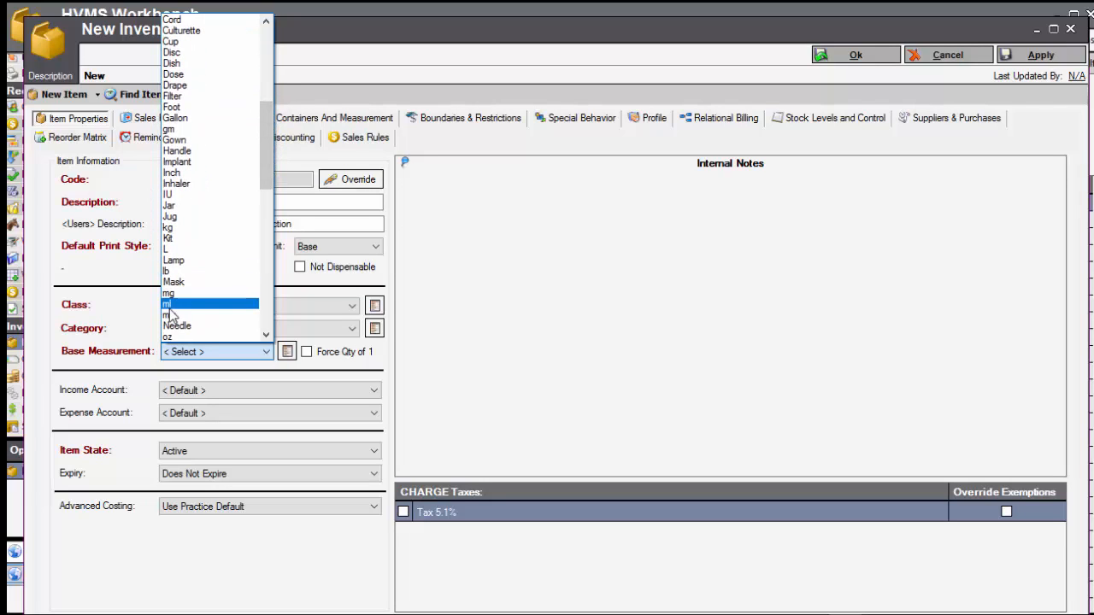
left_click(180, 304)
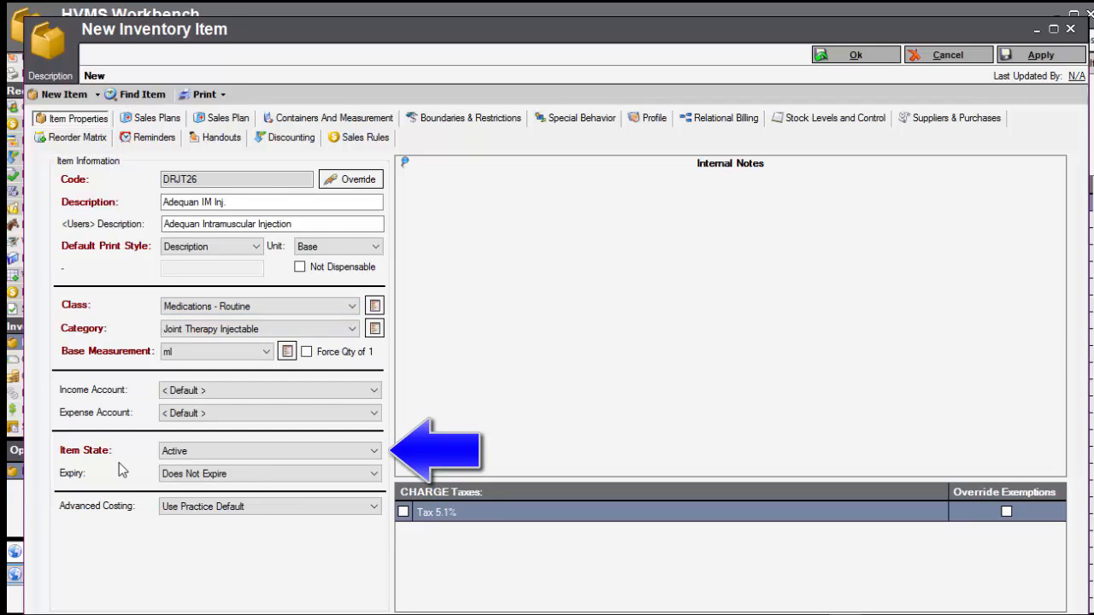
left_click(165, 453)
left_click(174, 480)
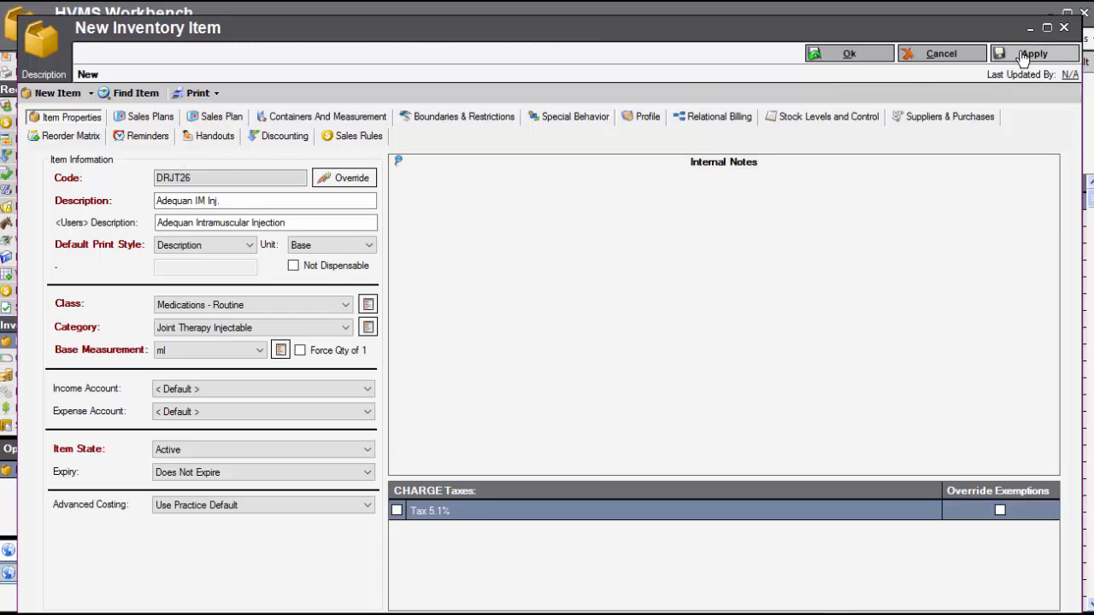
left_click(1024, 54)
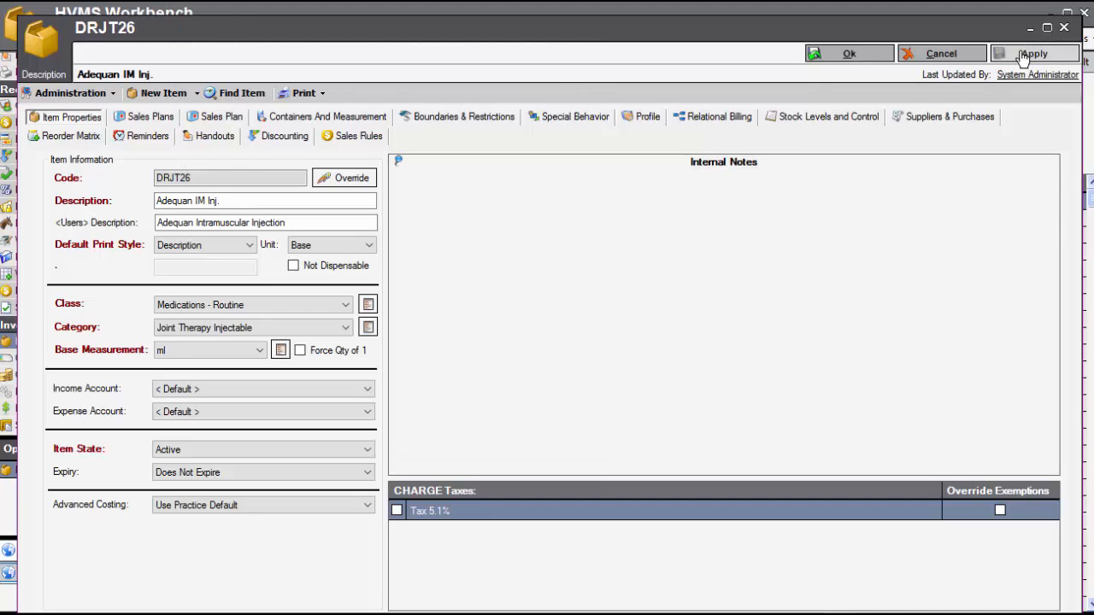
Add a container type described as "100mg/ml 500ml Bottle" with a quantity of 500 ml.
left_click(315, 120)
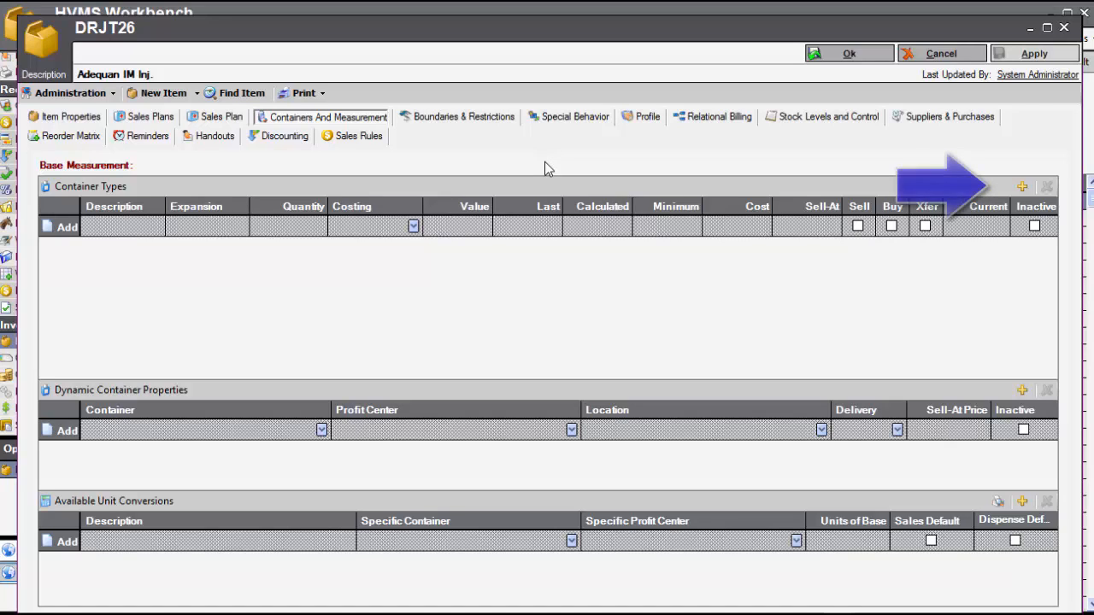
left_click(1023, 186)
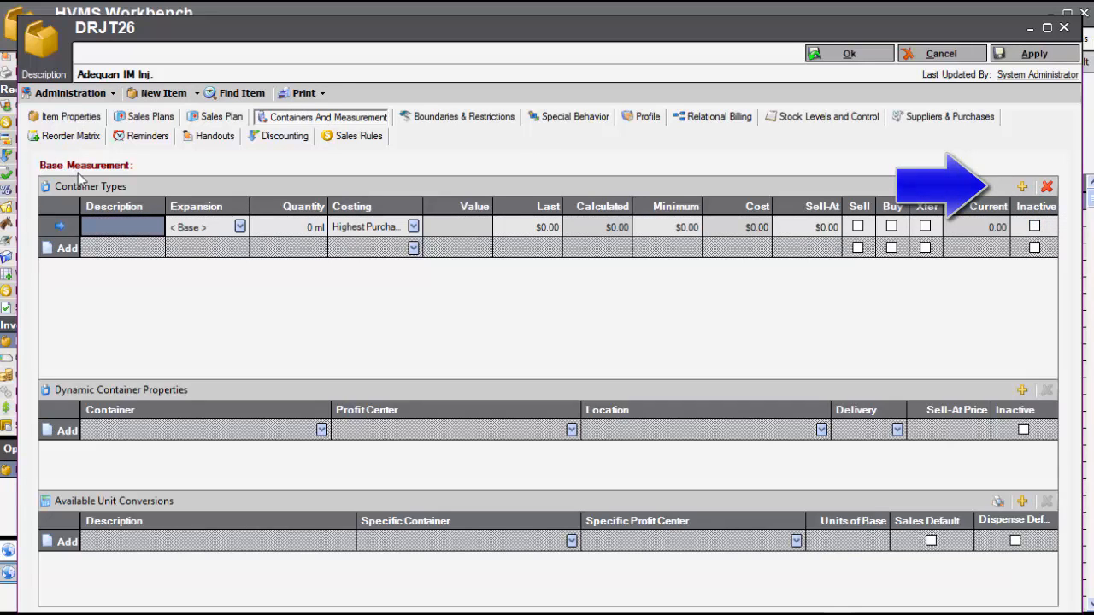
left_click_drag(165, 212, 227, 206)
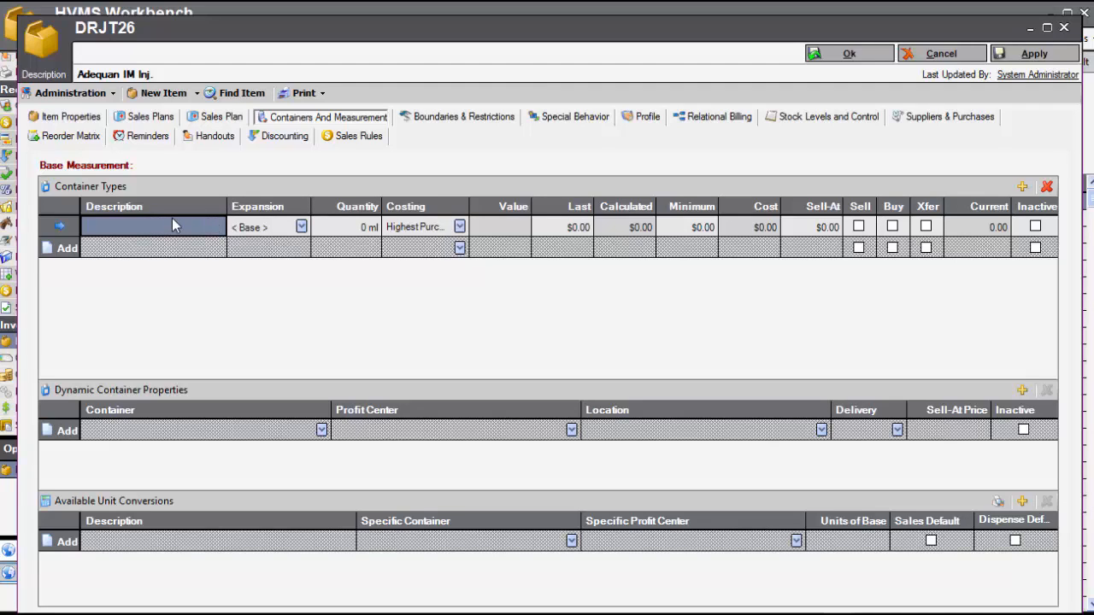
type("100mg/ml 500ml Bottle")
left_click(361, 235)
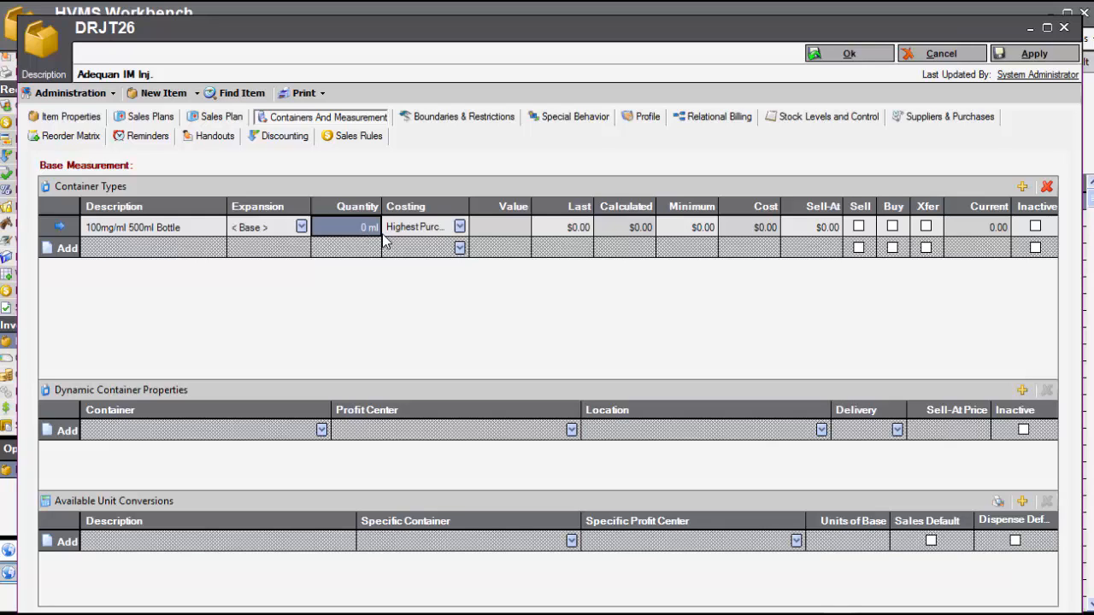
type("500")
Widen the container's Costing column, set the bottle's last cost to $350, and save the item.
double_click(468, 208)
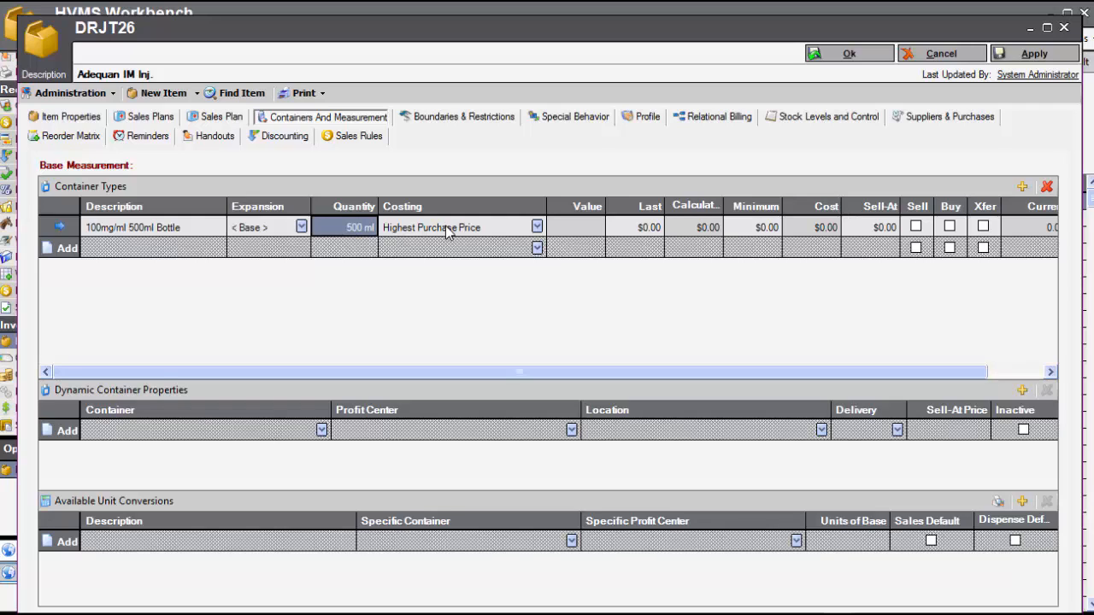
left_click(652, 229)
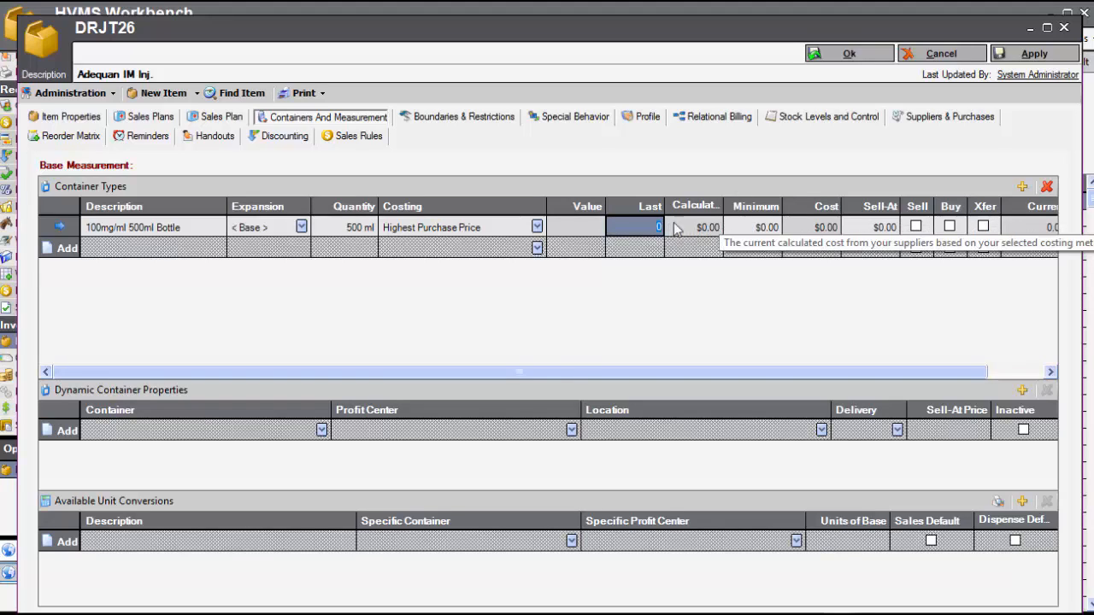
type("350")
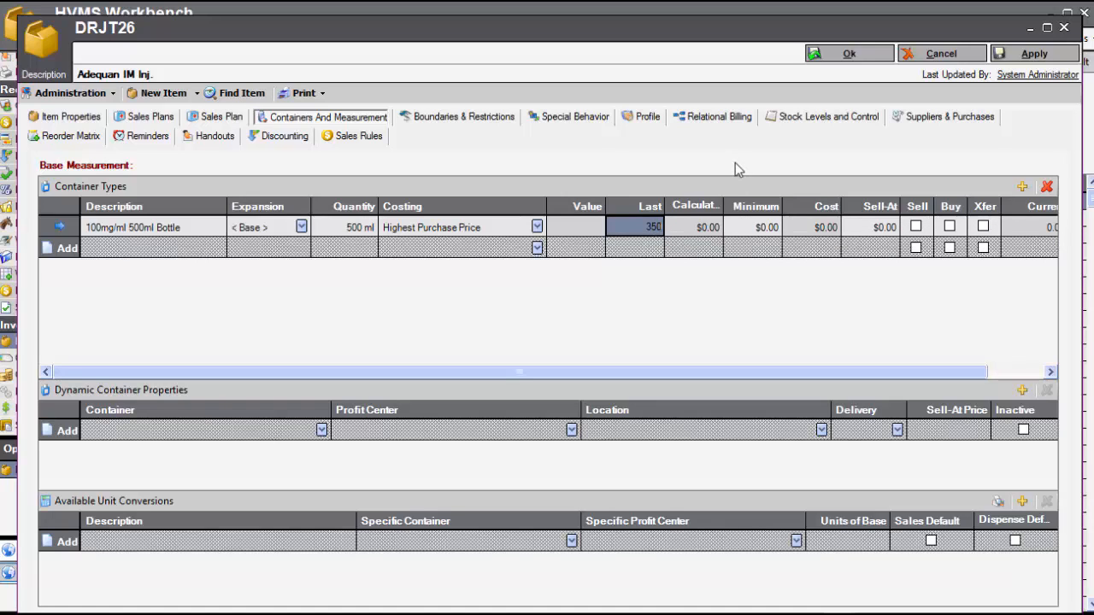
left_click(1030, 55)
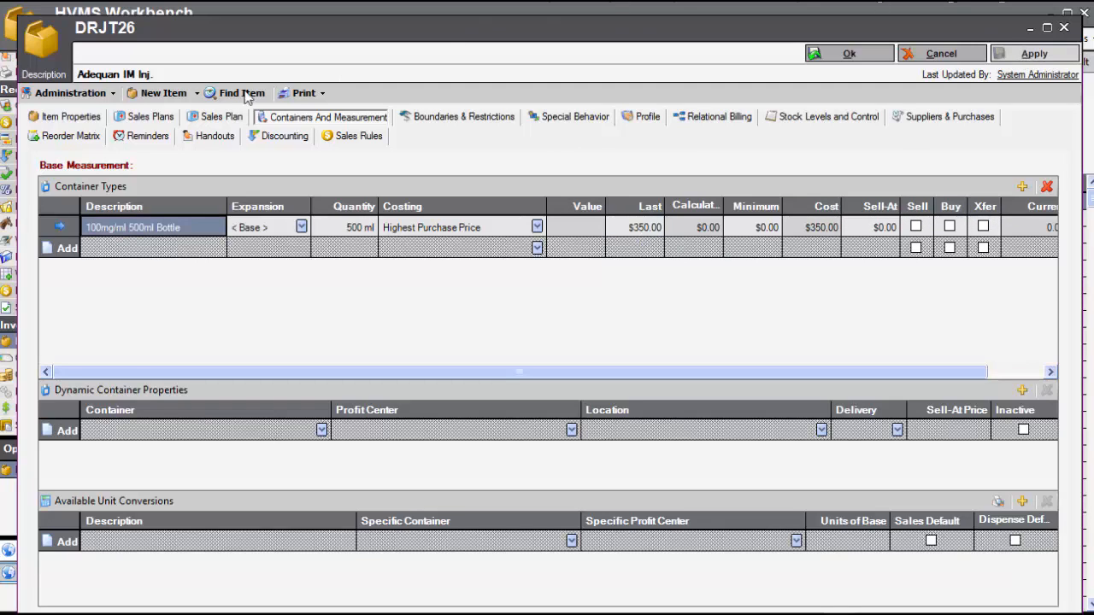
Copy all sales plan properties from item DRVA60, Imrab 3 Vaccine, into the Adequan item.
left_click(216, 118)
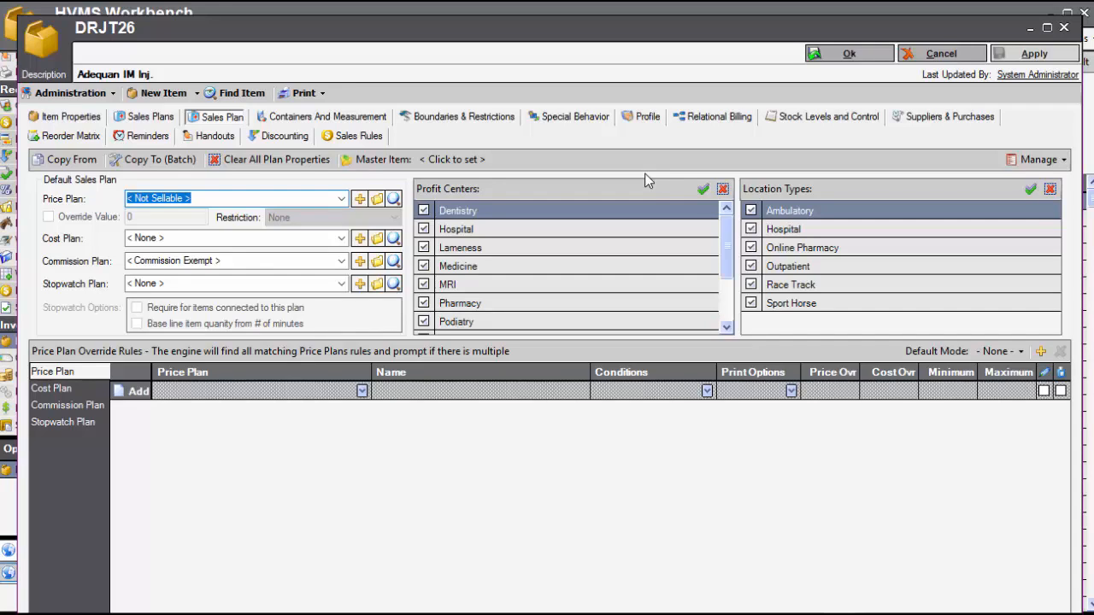
left_click(62, 160)
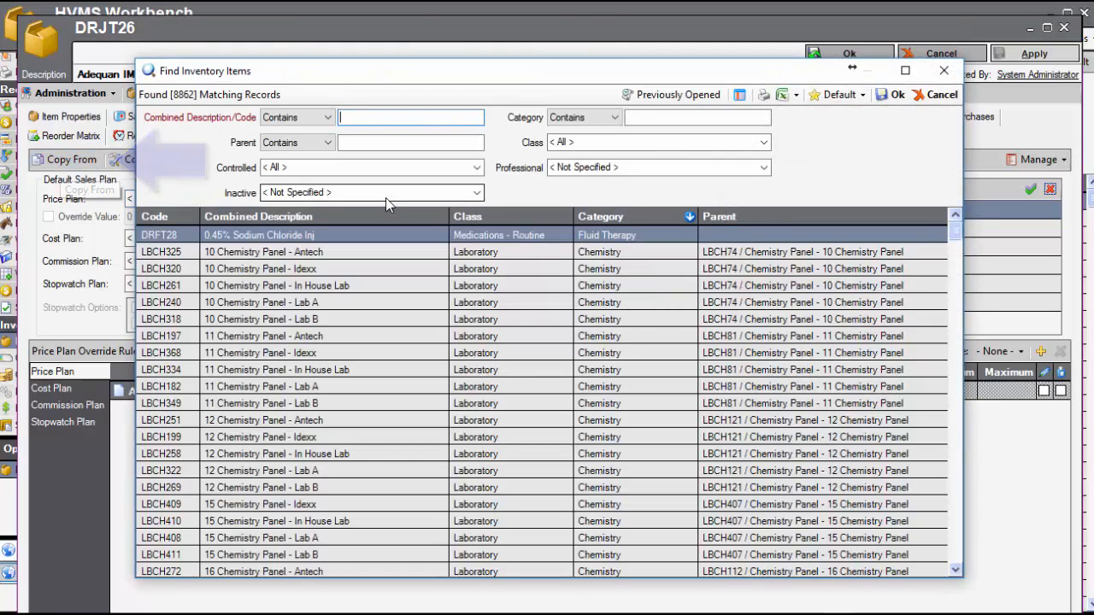
type("drva")
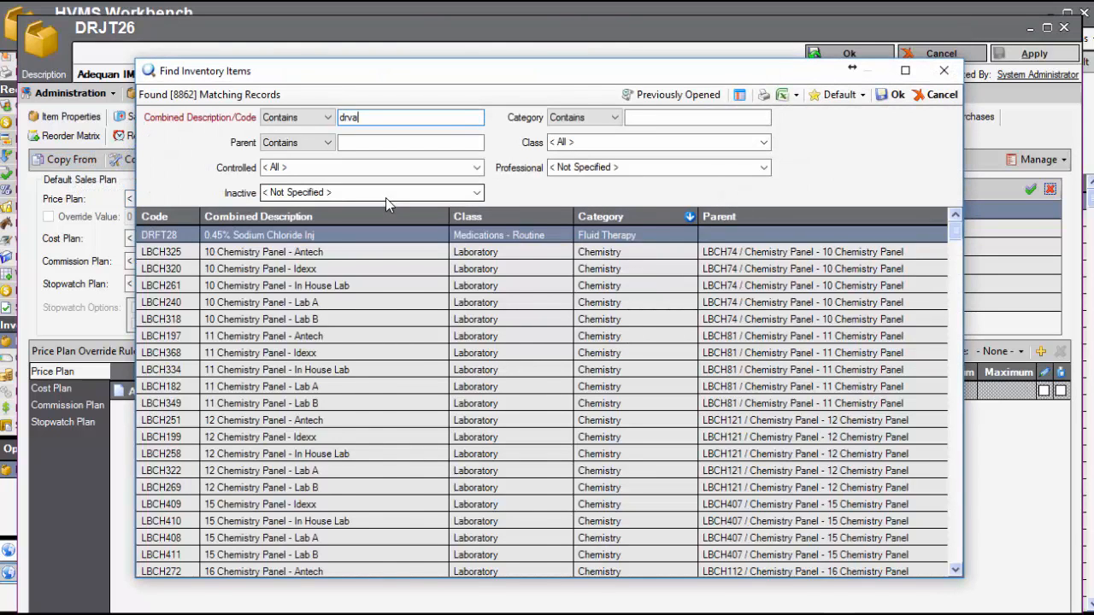
type("03")
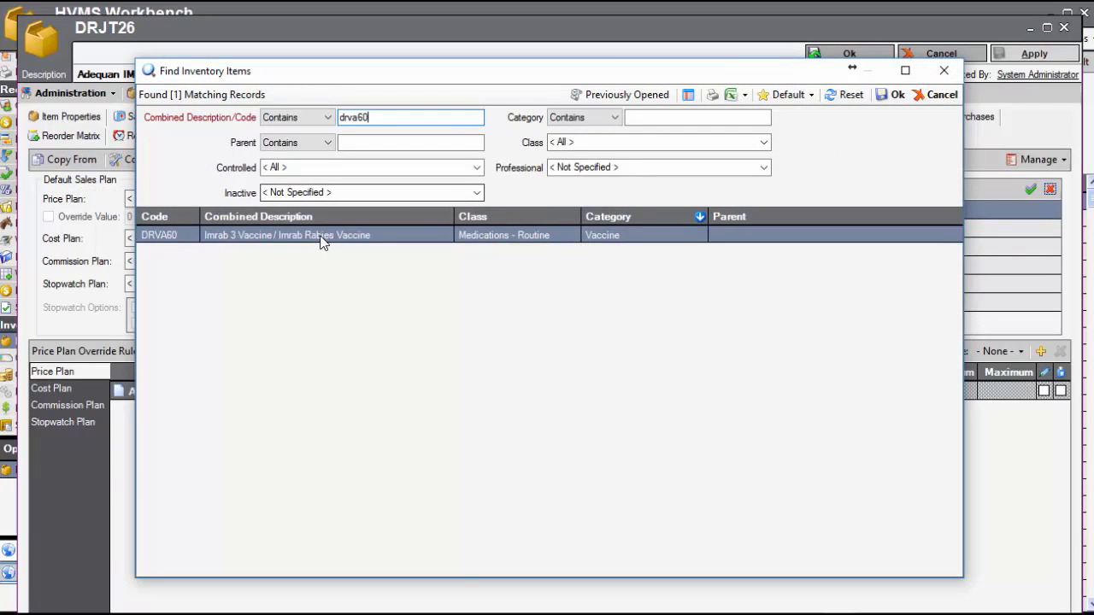
double_click(320, 236)
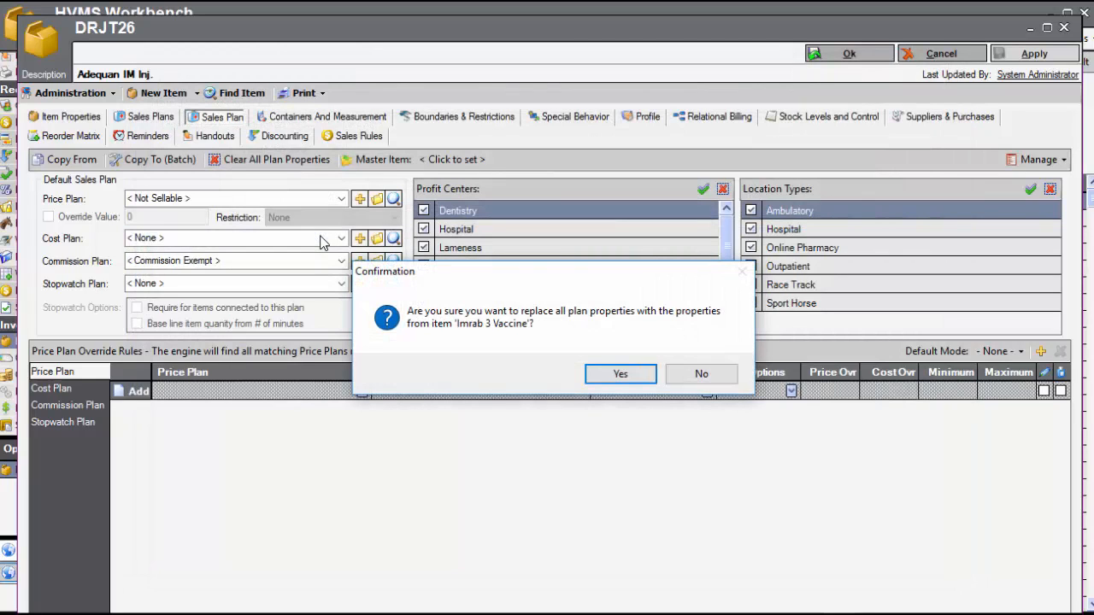
left_click(610, 377)
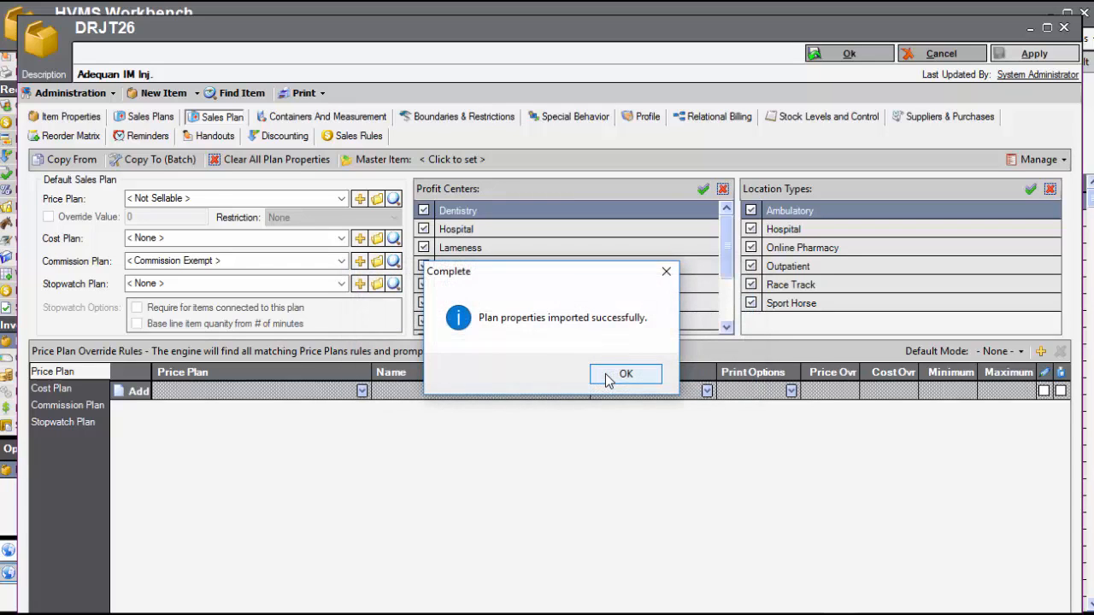
left_click(626, 377)
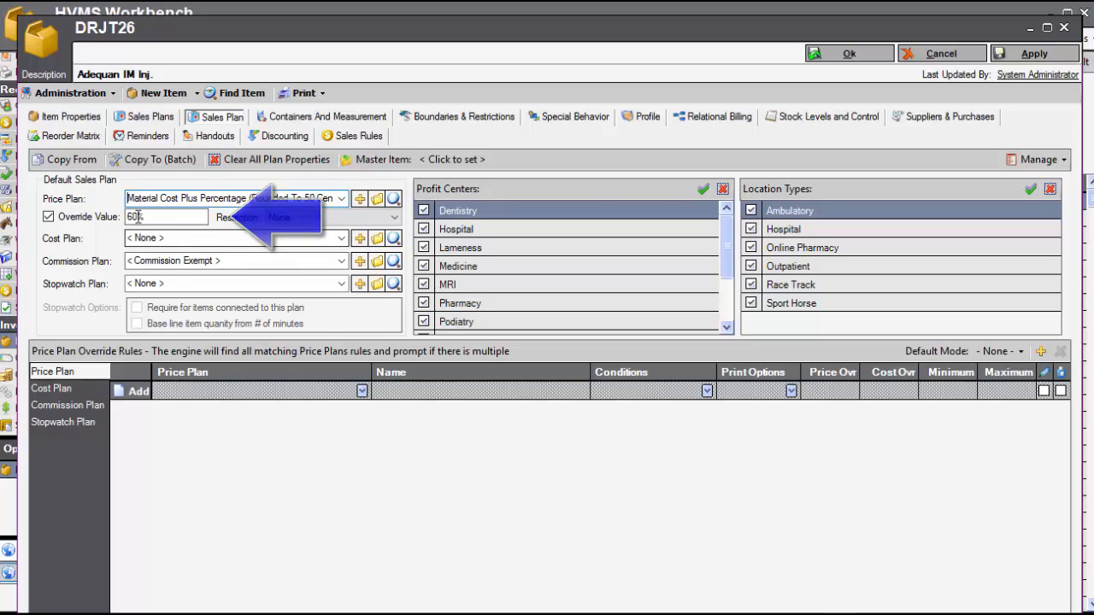
Set the price plan's override value to 80% and save the item.
left_click_drag(152, 217, 111, 222)
type("80")
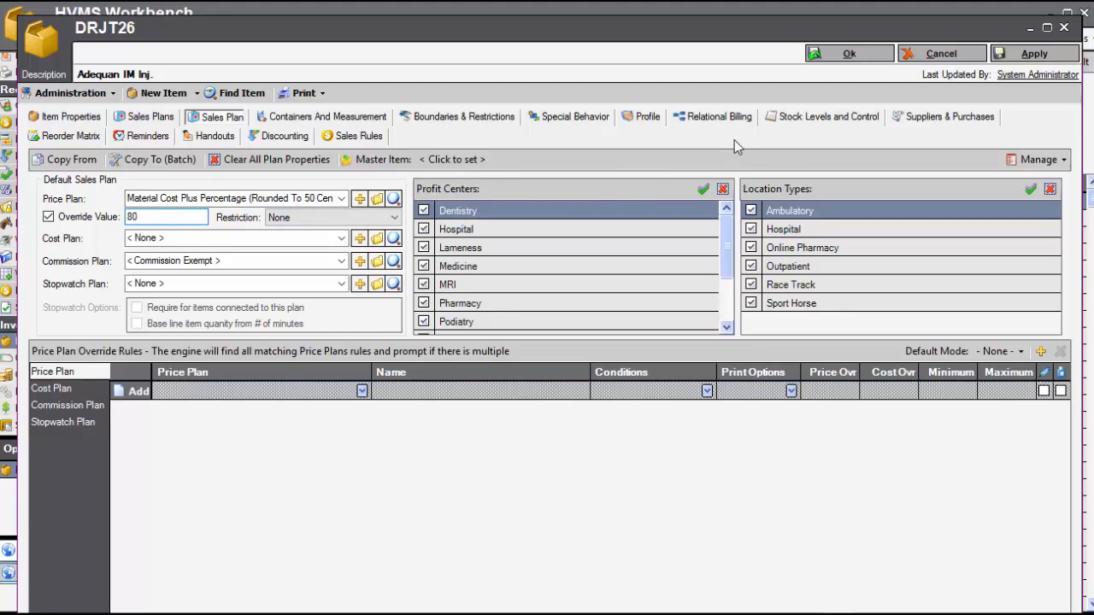
left_click(1031, 54)
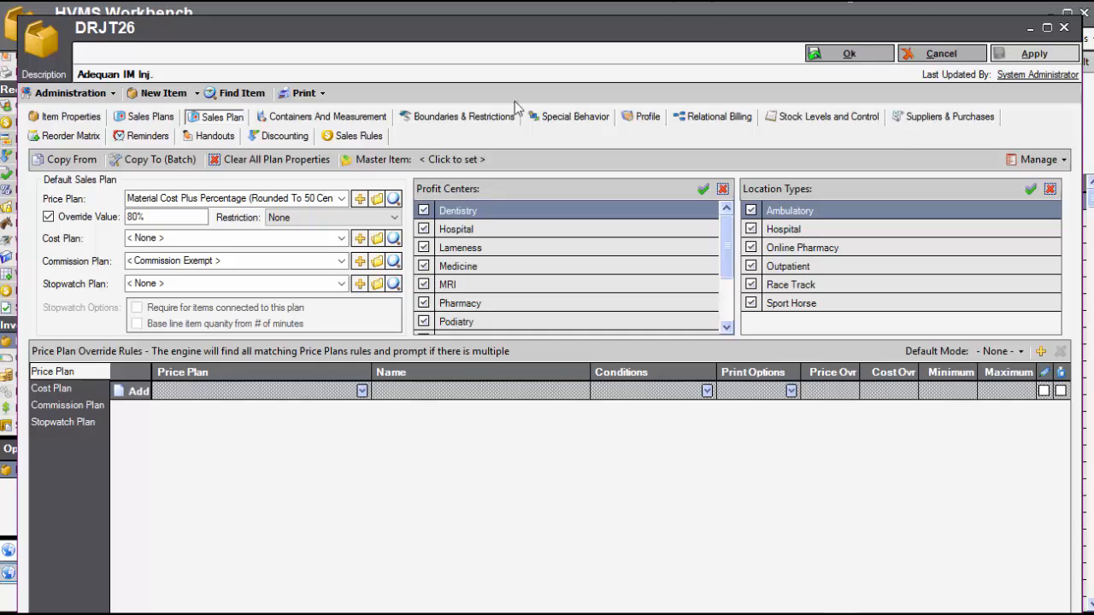
Add Administer IM (PRGM04) and Dispensing Fee (PRDM01) as related billing codes for the item.
left_click(720, 118)
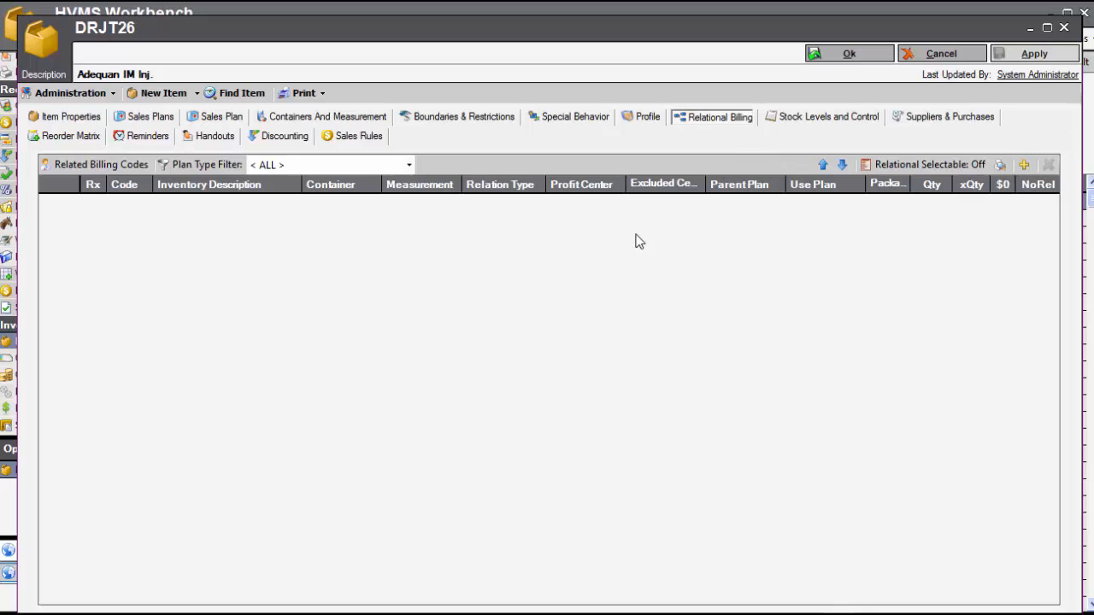
left_click(1024, 164)
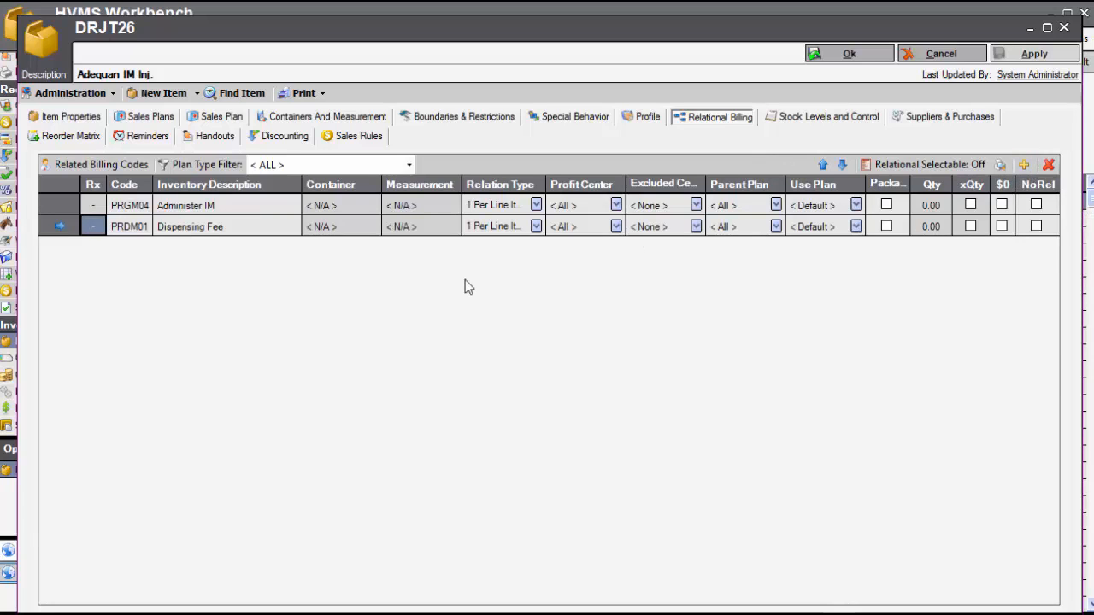
Open the item's inventory reminder settings.
left_click(129, 137)
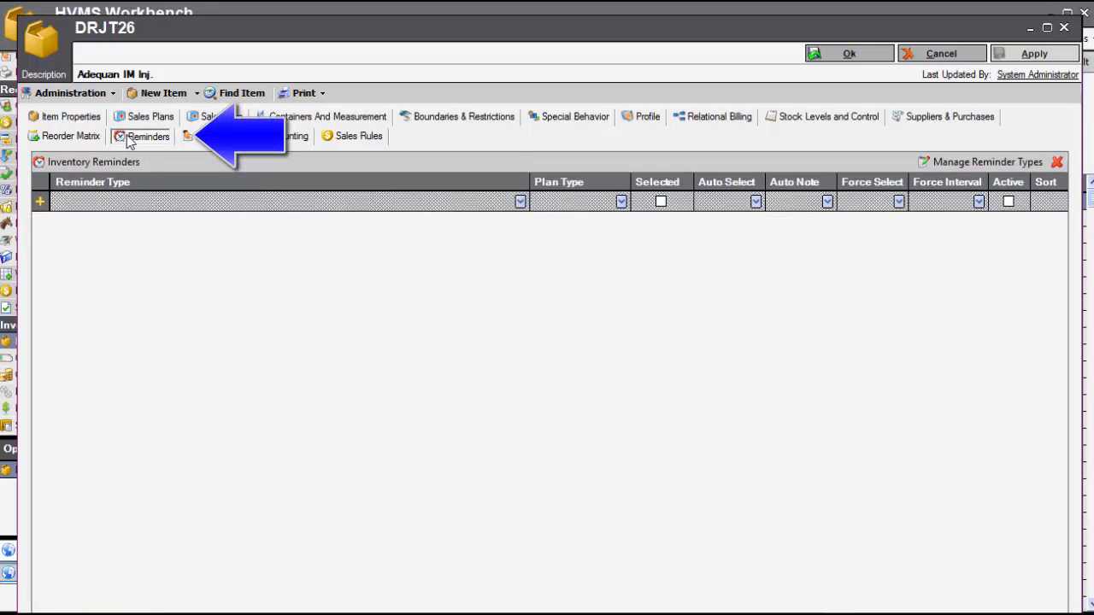